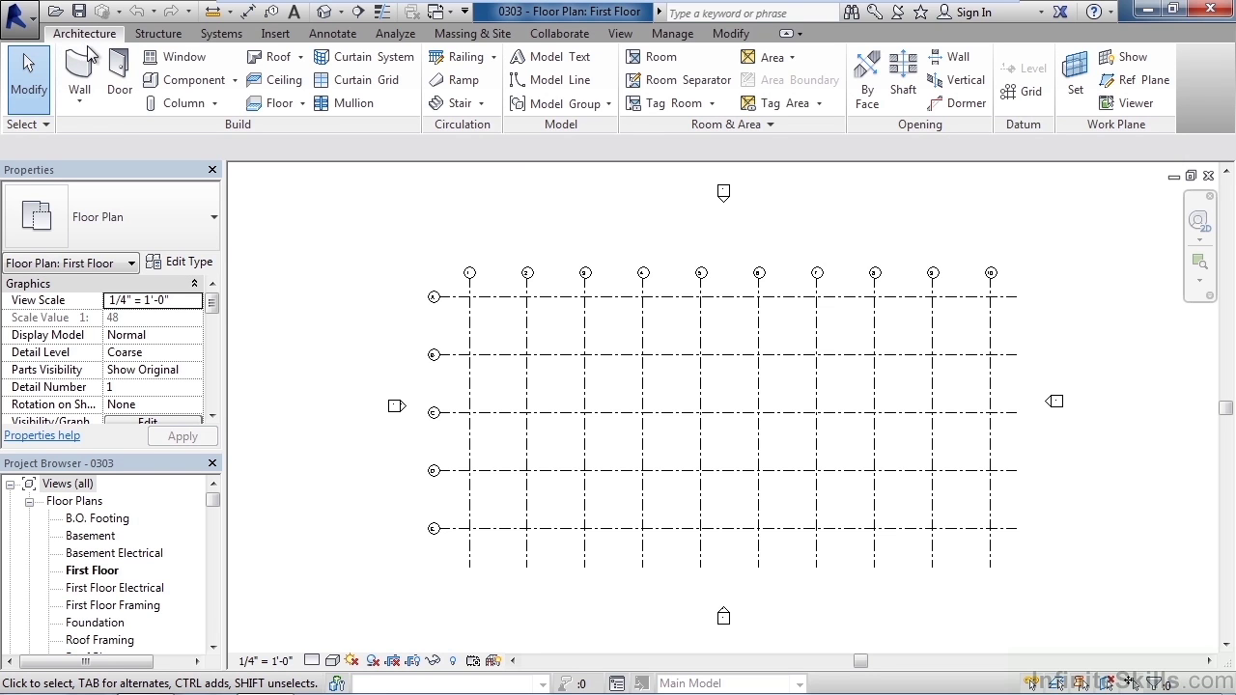
# - Start the Structural Column tool from the Architecture tab's Column drop-down
pyautogui.click(215, 103)
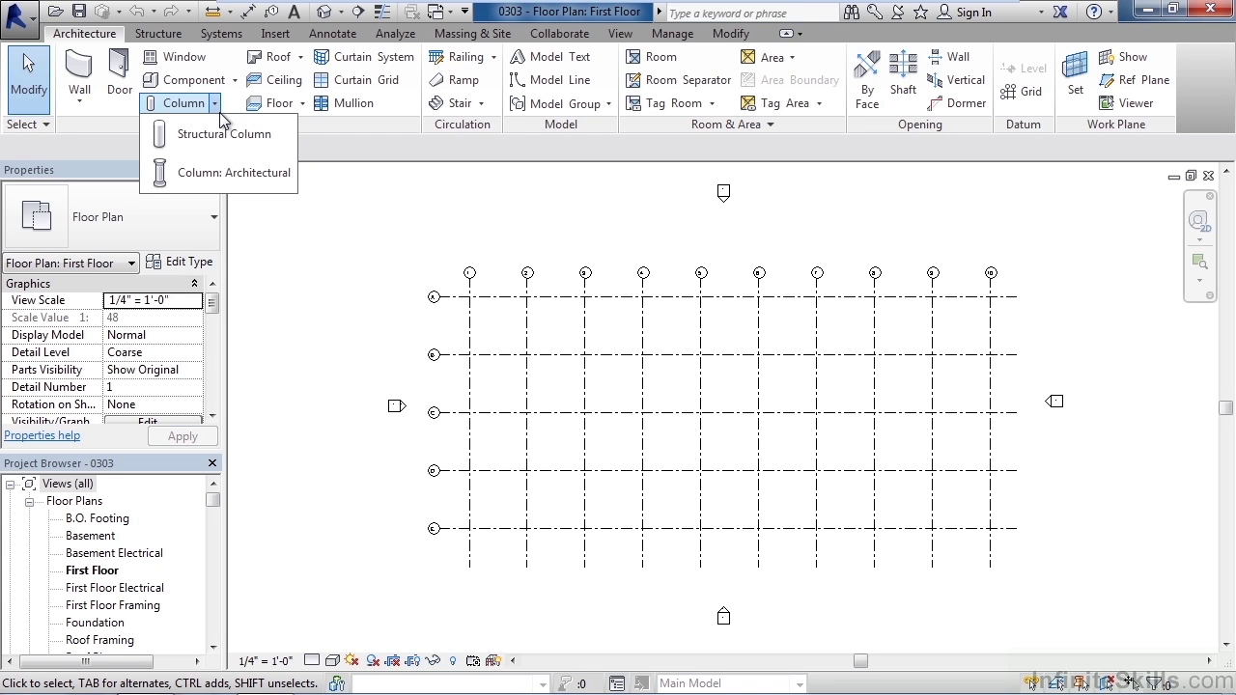
pyautogui.click(213, 137)
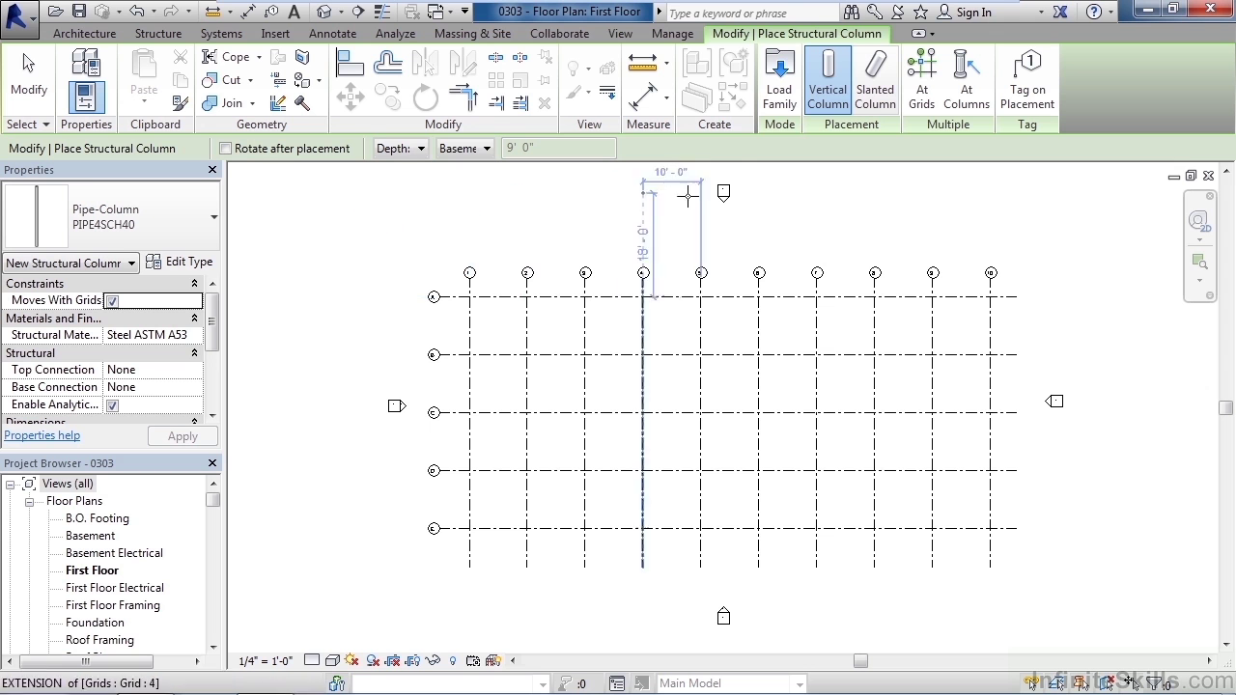
# - In Load Family, browse US Imperial > Structural Columns > Steel and select Pipe-Column
pyautogui.click(779, 97)
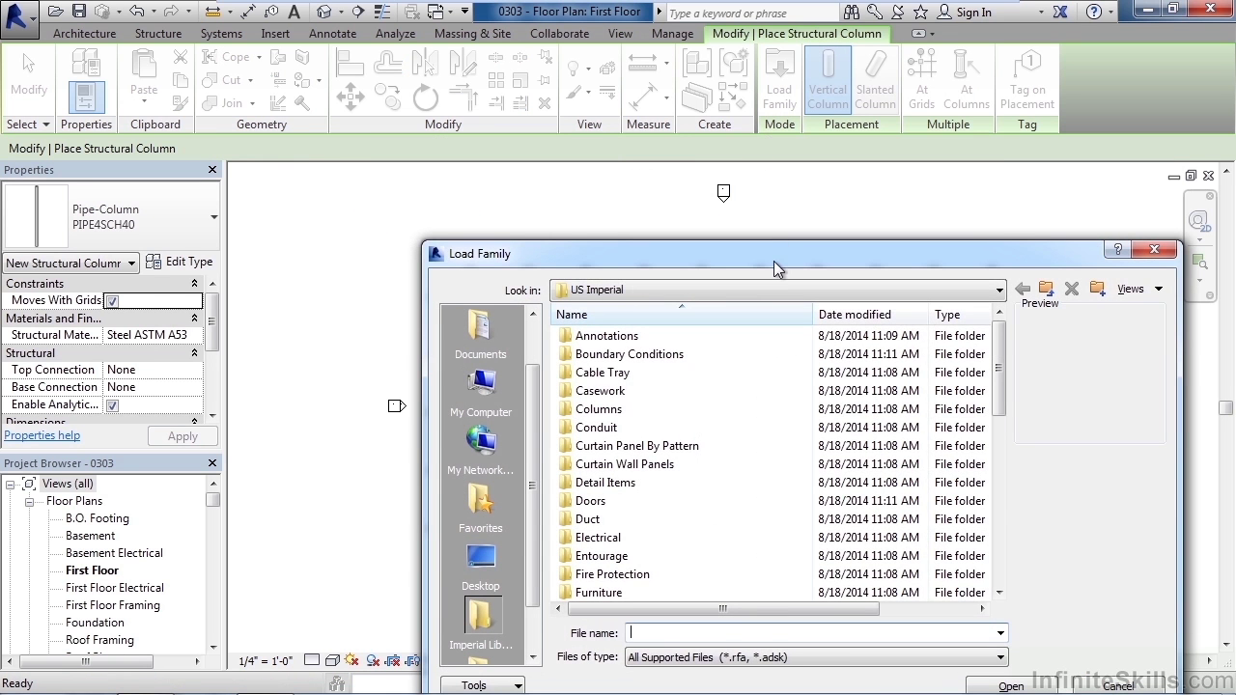
pyautogui.moveTo(770, 254); pyautogui.dragTo(675, 164)
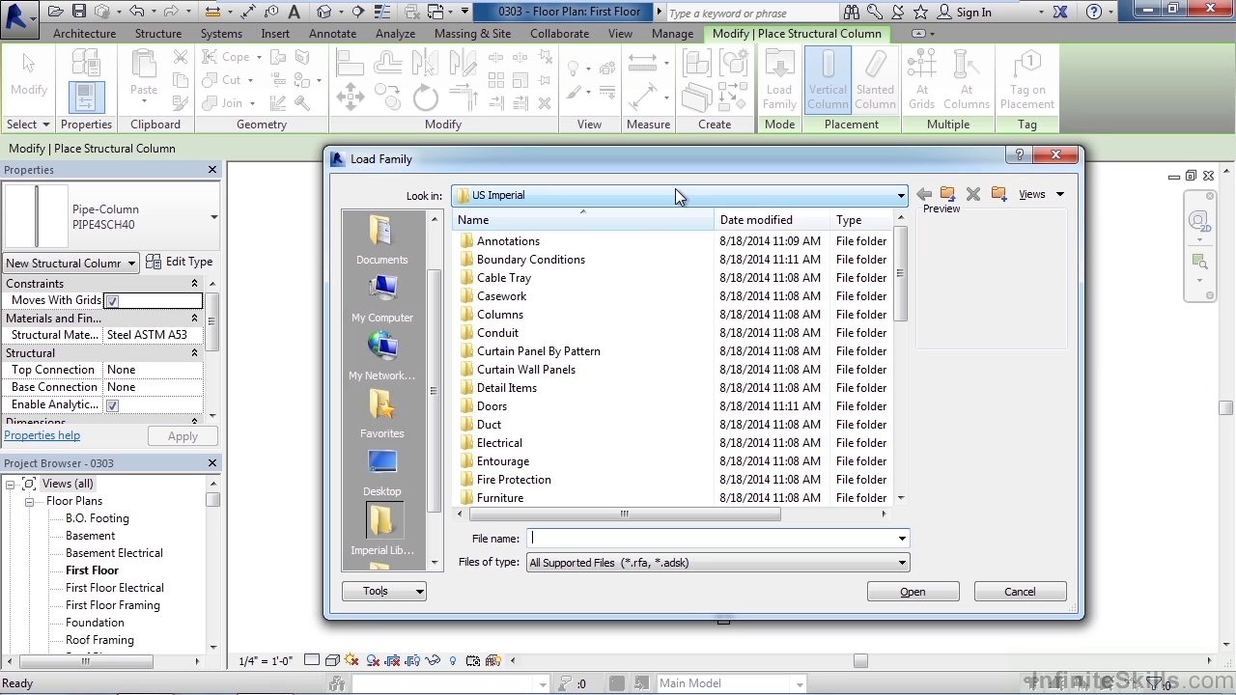
pyautogui.doubleClick(513, 319)
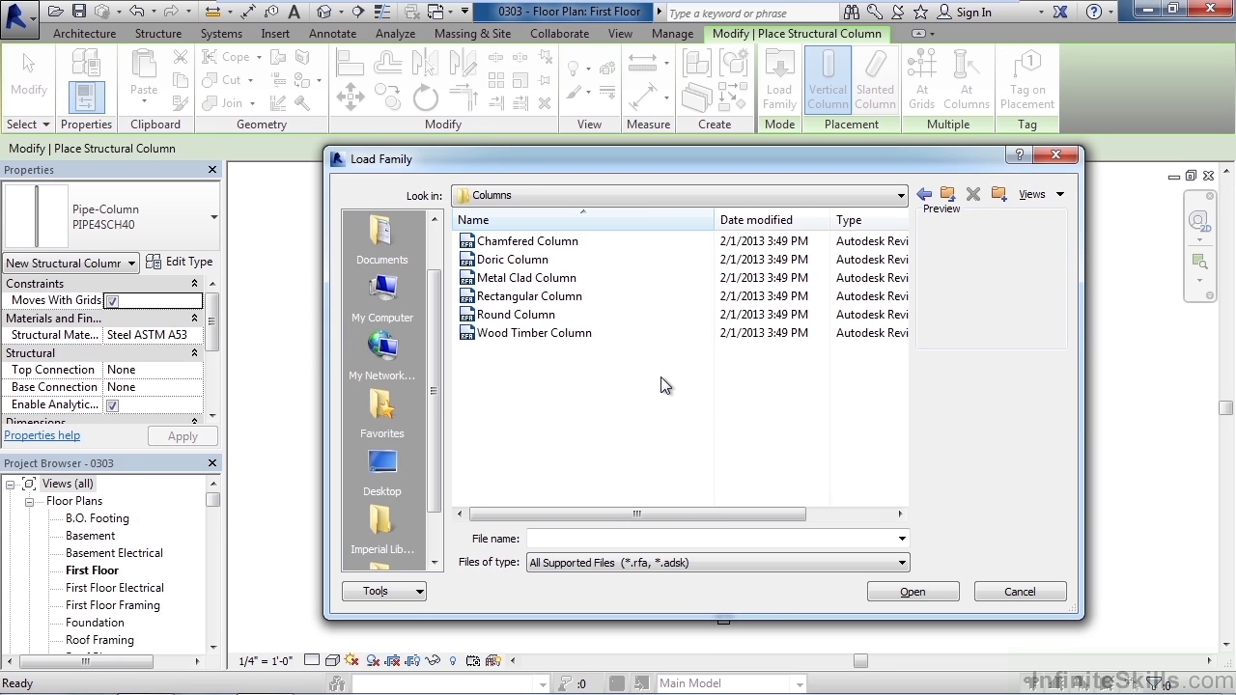
pyautogui.click(947, 196)
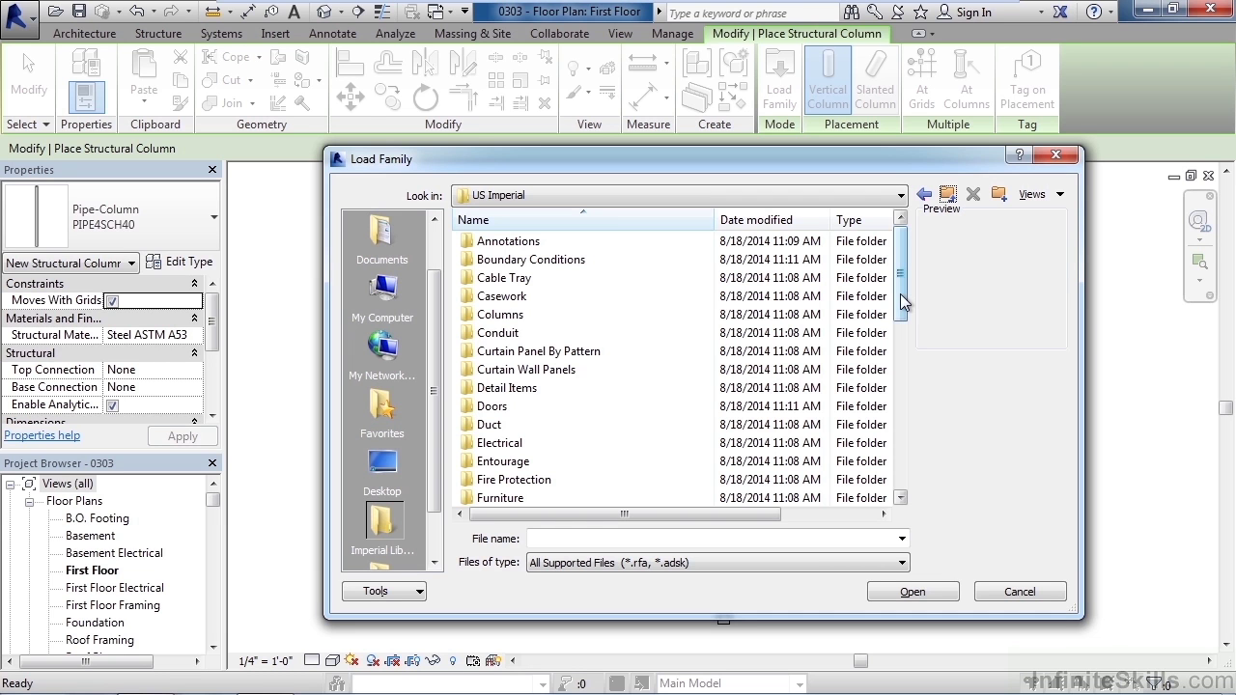
pyautogui.moveTo(901, 284); pyautogui.dragTo(910, 444)
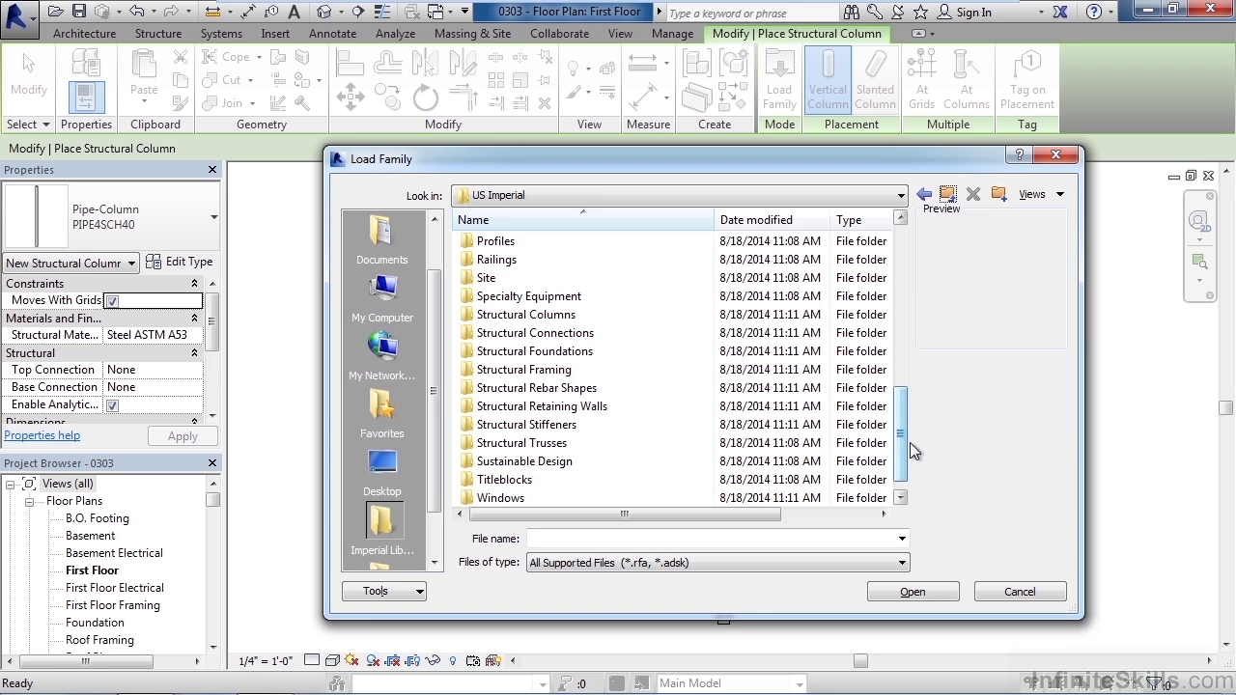
pyautogui.doubleClick(527, 315)
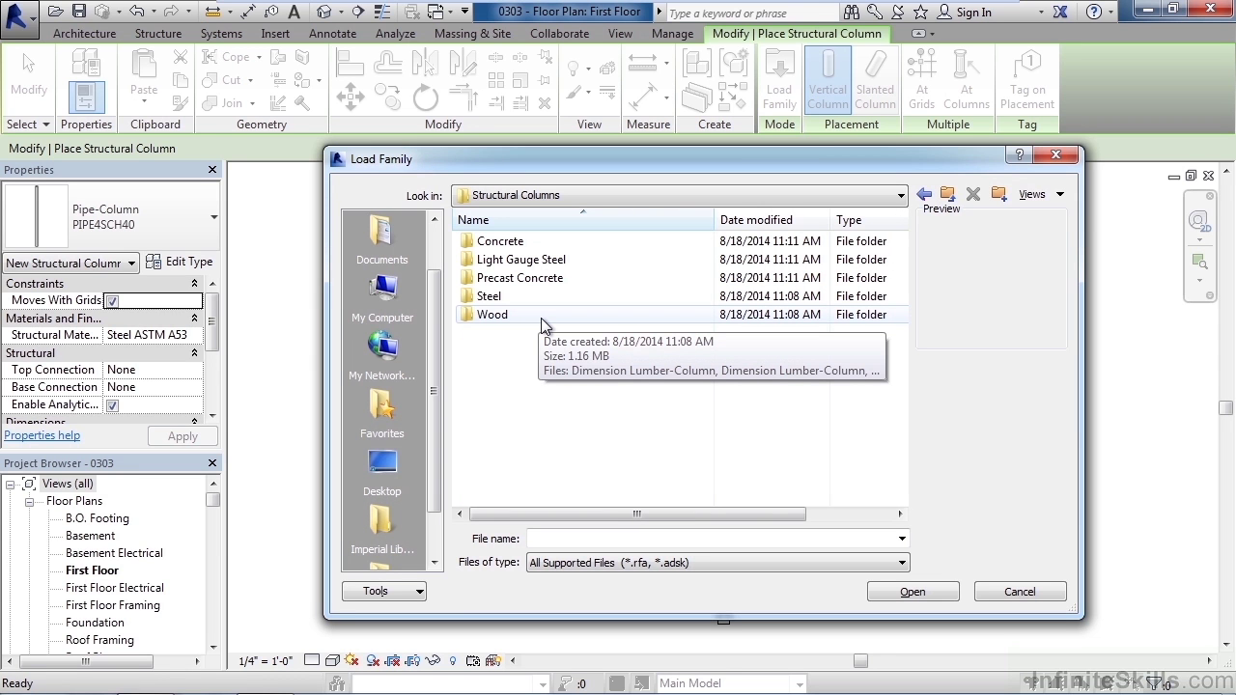
pyautogui.doubleClick(517, 297)
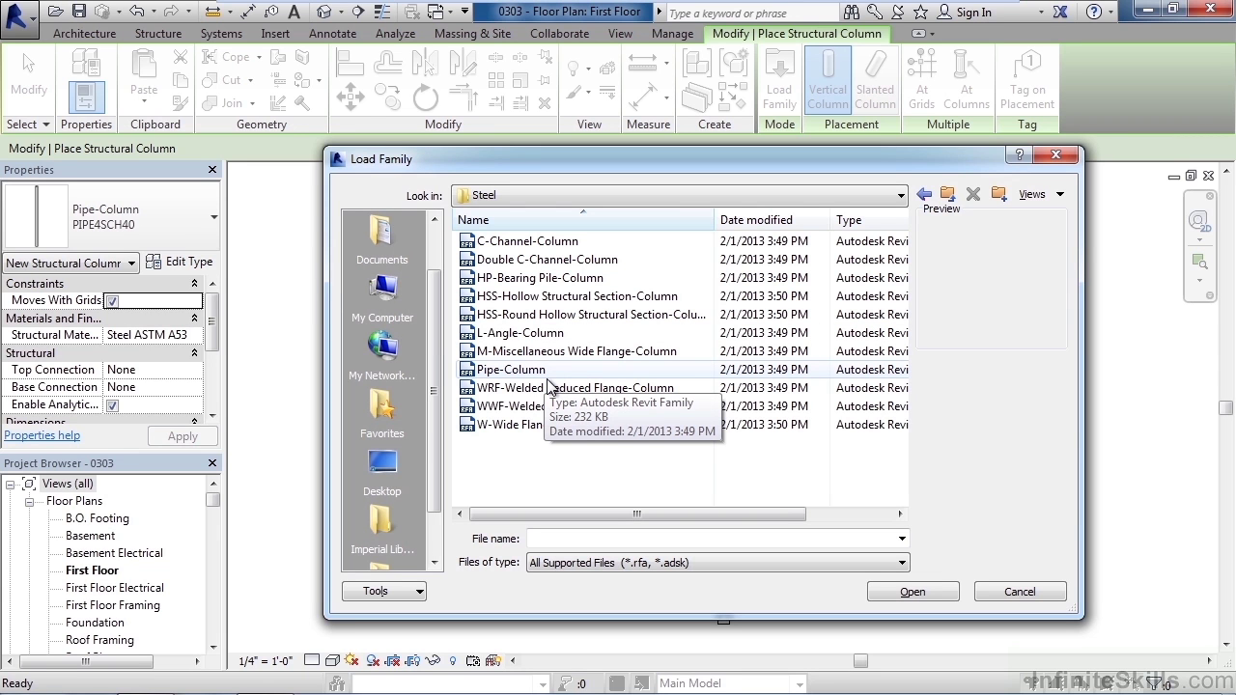
pyautogui.click(512, 370)
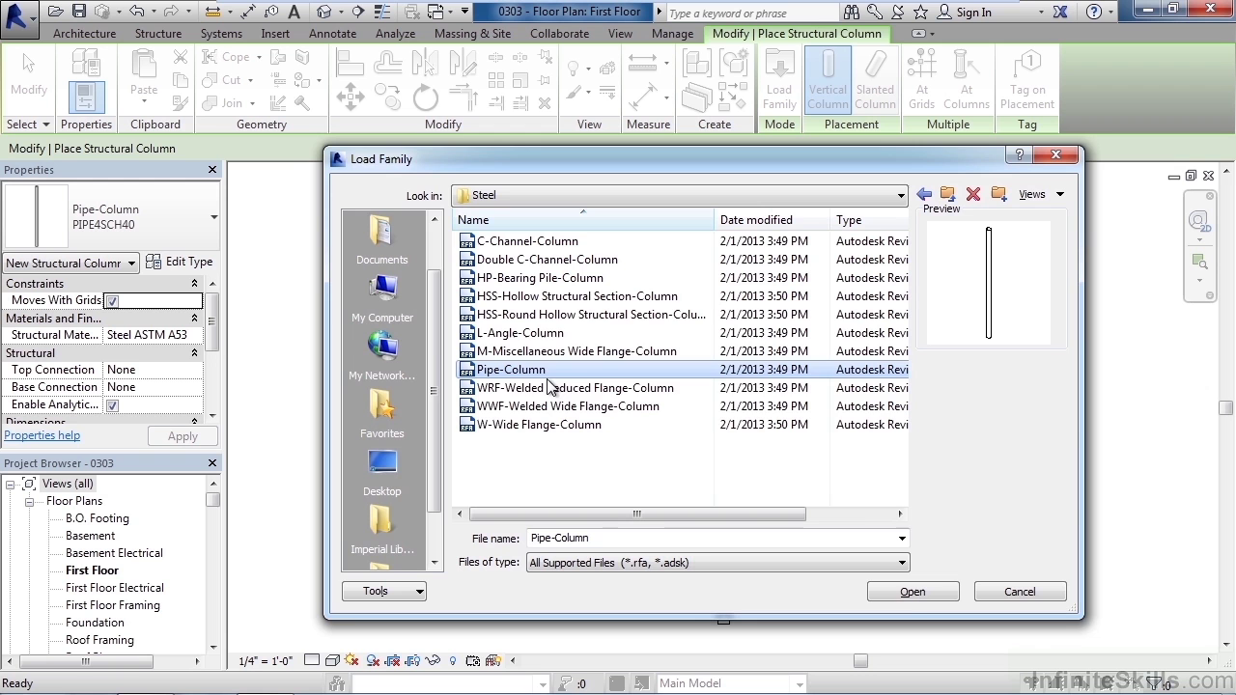
# - Load the Pipe-Column family and scroll through its Specify Types list
pyautogui.click(922, 594)
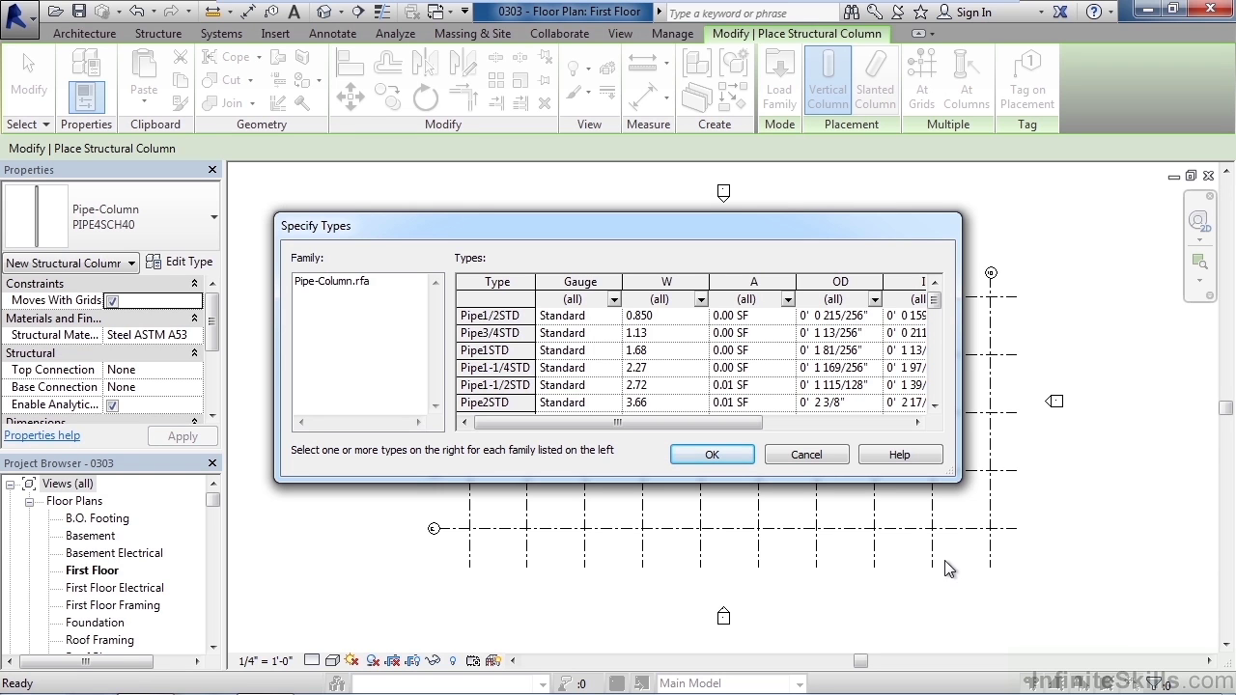
pyautogui.click(936, 407)
pyautogui.click(937, 406)
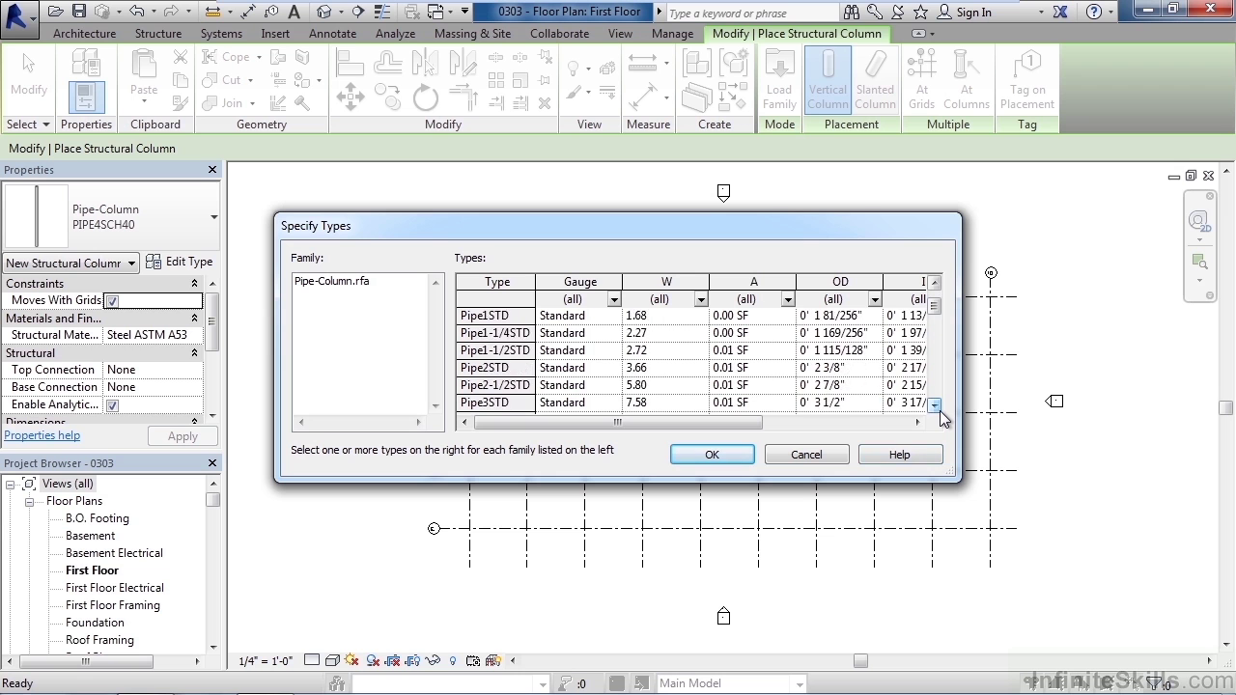
pyautogui.click(937, 407)
pyautogui.click(936, 406)
pyautogui.click(937, 407)
pyautogui.click(937, 407)
pyautogui.click(937, 406)
pyautogui.click(936, 406)
pyautogui.click(935, 405)
pyautogui.click(934, 405)
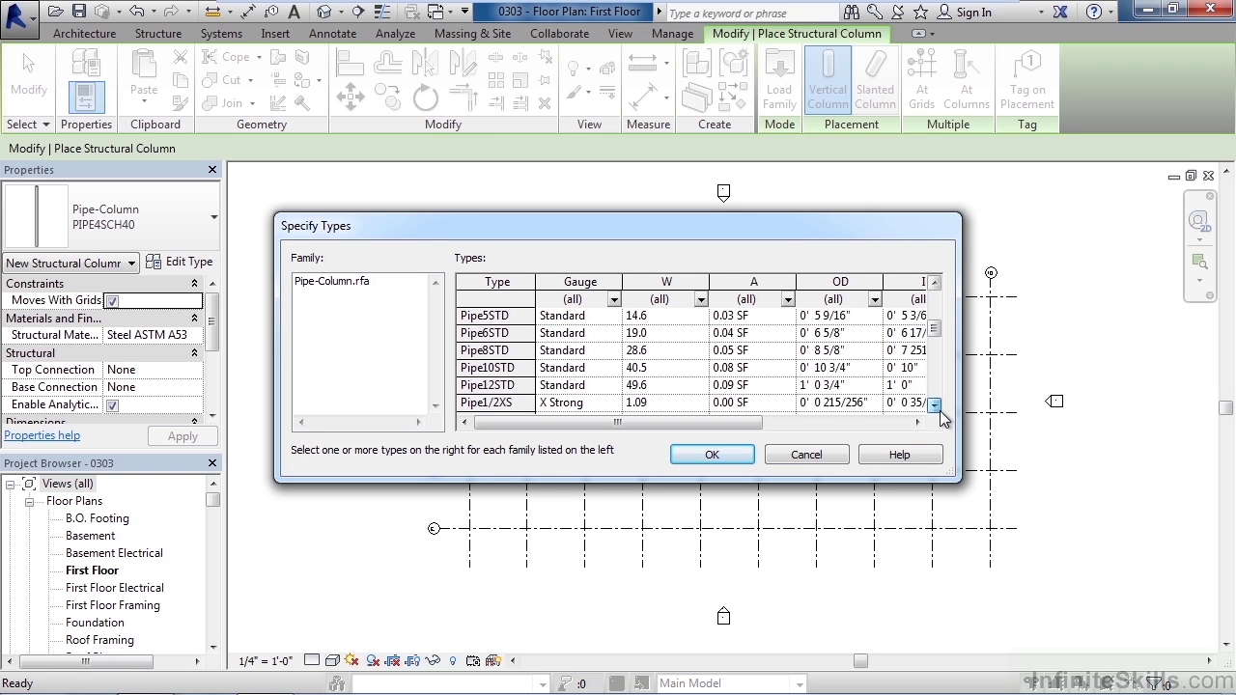
pyautogui.click(935, 406)
pyautogui.click(935, 406)
pyautogui.click(935, 406)
pyautogui.click(935, 406)
pyautogui.click(934, 406)
pyautogui.click(935, 405)
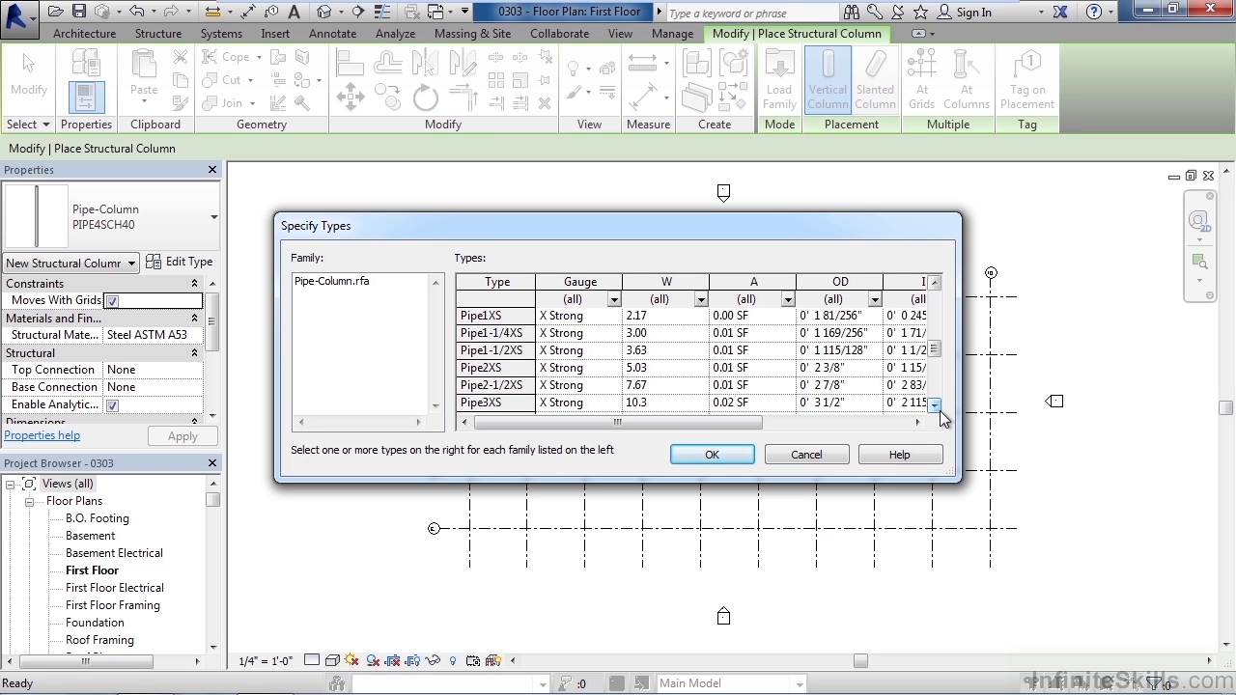
pyautogui.click(935, 406)
pyautogui.click(934, 405)
pyautogui.click(935, 406)
pyautogui.click(935, 405)
pyautogui.click(935, 405)
pyautogui.click(934, 405)
pyautogui.click(935, 406)
pyautogui.click(935, 406)
pyautogui.click(935, 406)
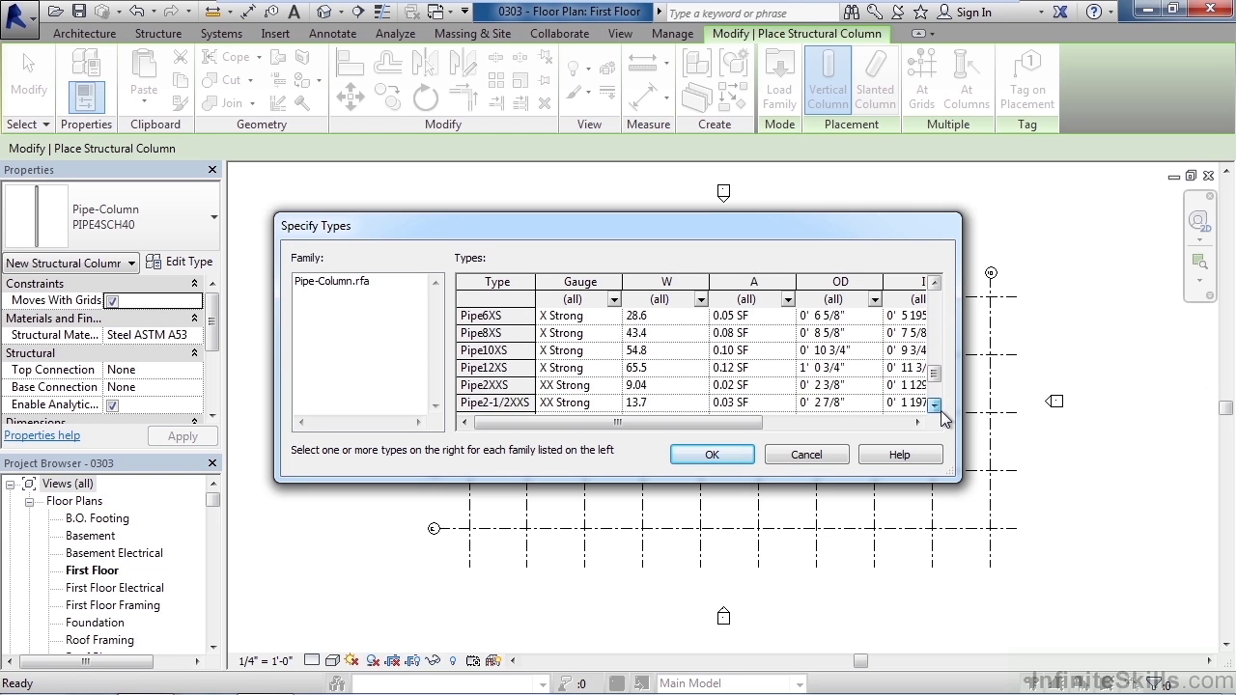
pyautogui.click(934, 406)
pyautogui.click(935, 406)
pyautogui.click(935, 405)
pyautogui.click(935, 405)
pyautogui.click(935, 405)
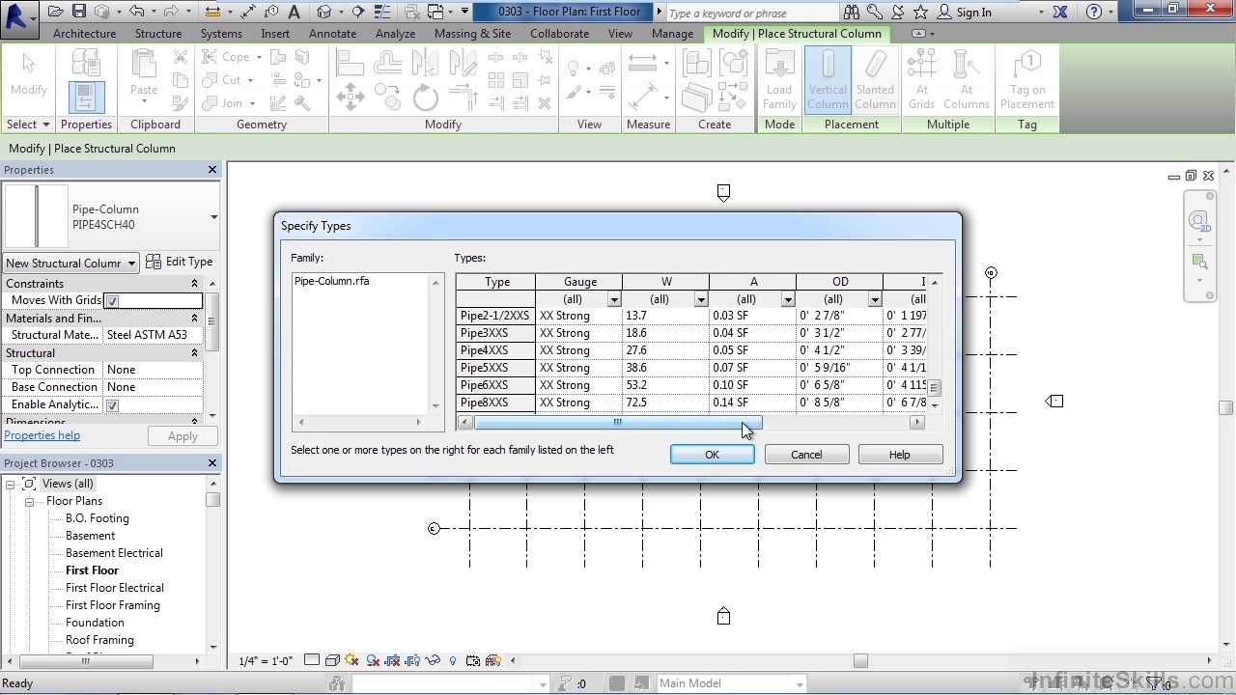
# - Select Pipe4XXS, then cancel the type list, keeping the existing PIPE4SCH40 type
pyautogui.moveTo(744, 428)
pyautogui.mouseDown()
pyautogui.moveTo(903, 431)
pyautogui.moveTo(745, 430)
pyautogui.mouseUp()
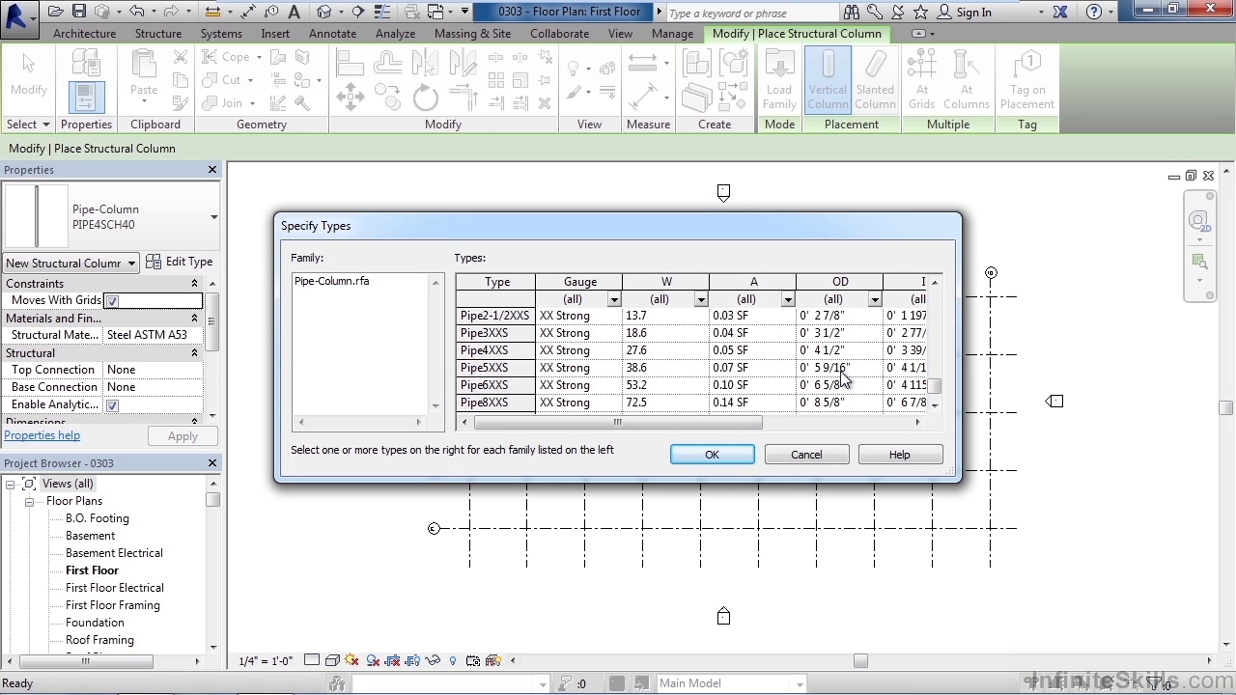
pyautogui.click(510, 352)
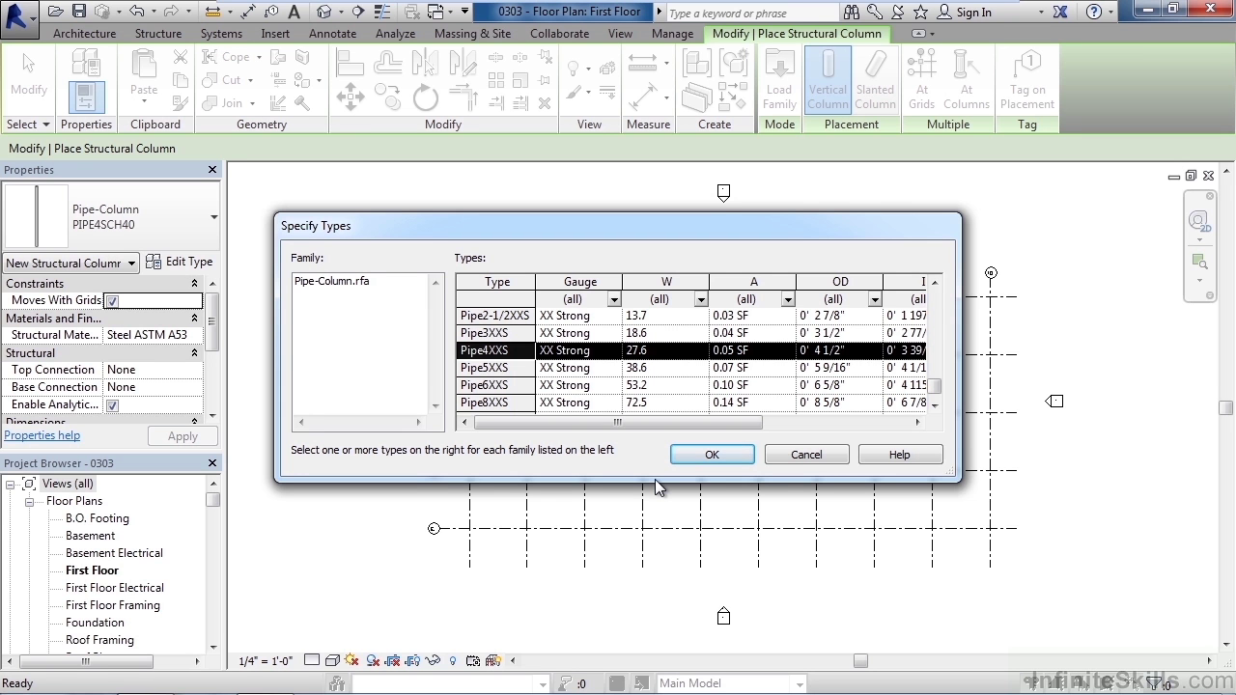
pyautogui.click(809, 458)
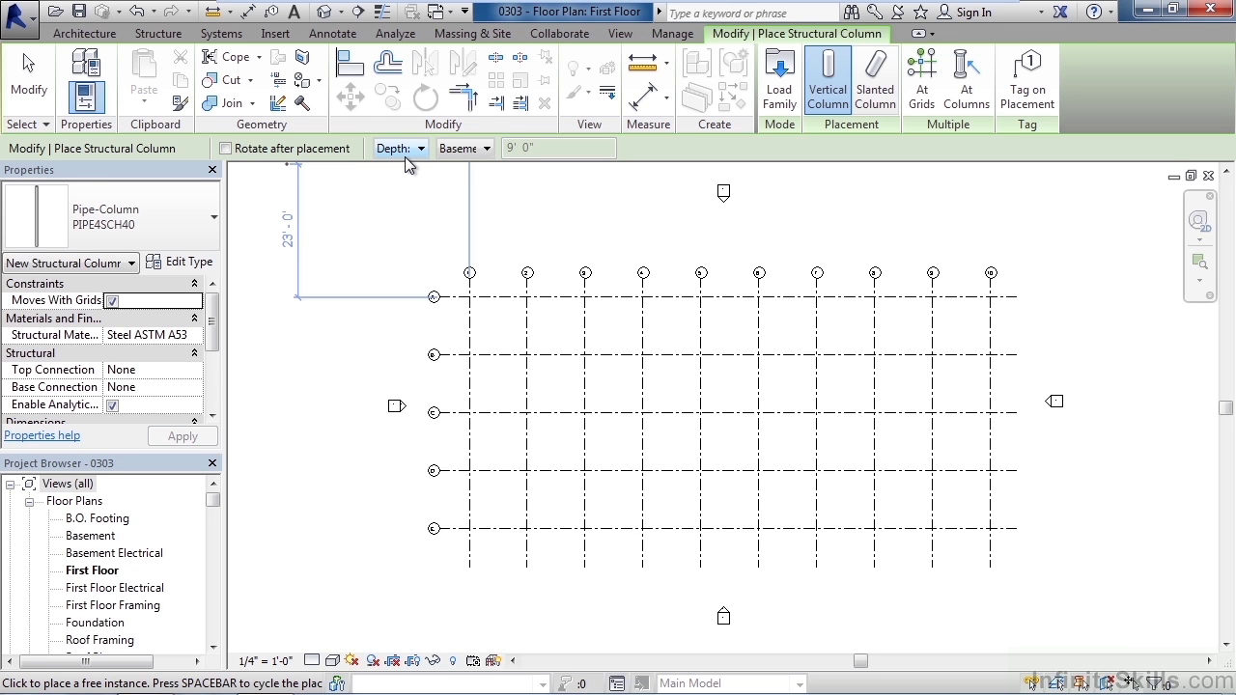
# - Set the column Depth on the Options Bar to the Basement level
pyautogui.click(475, 151)
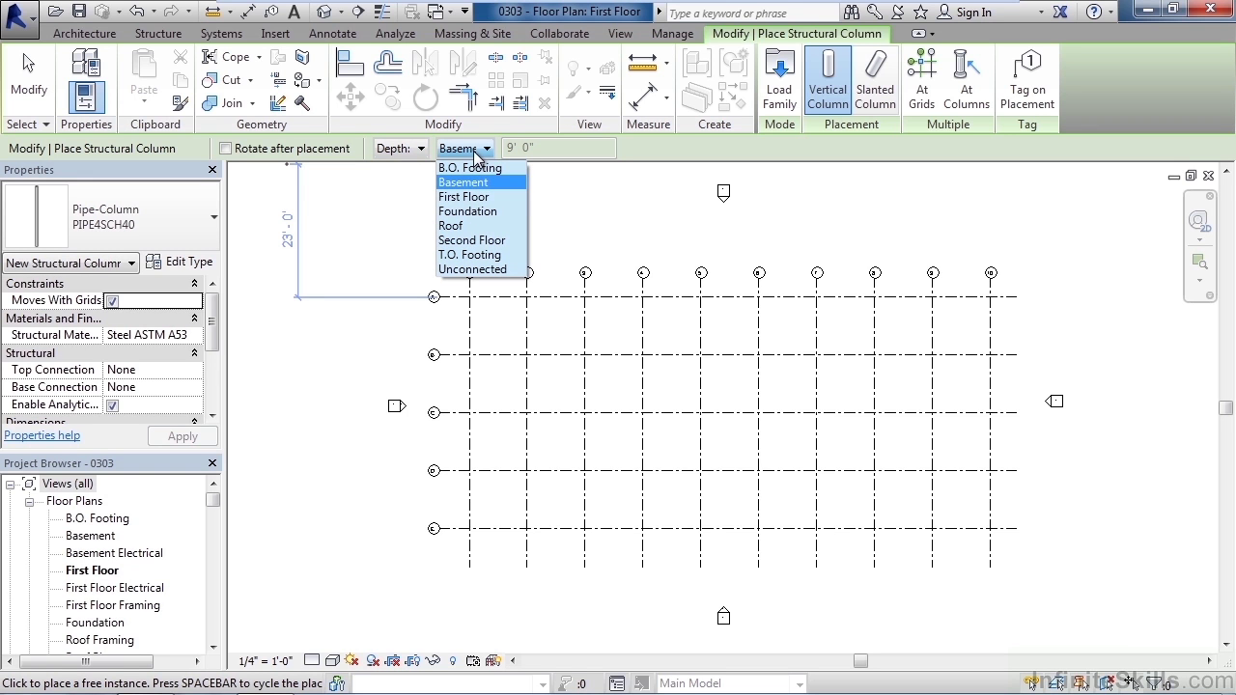
pyautogui.click(475, 153)
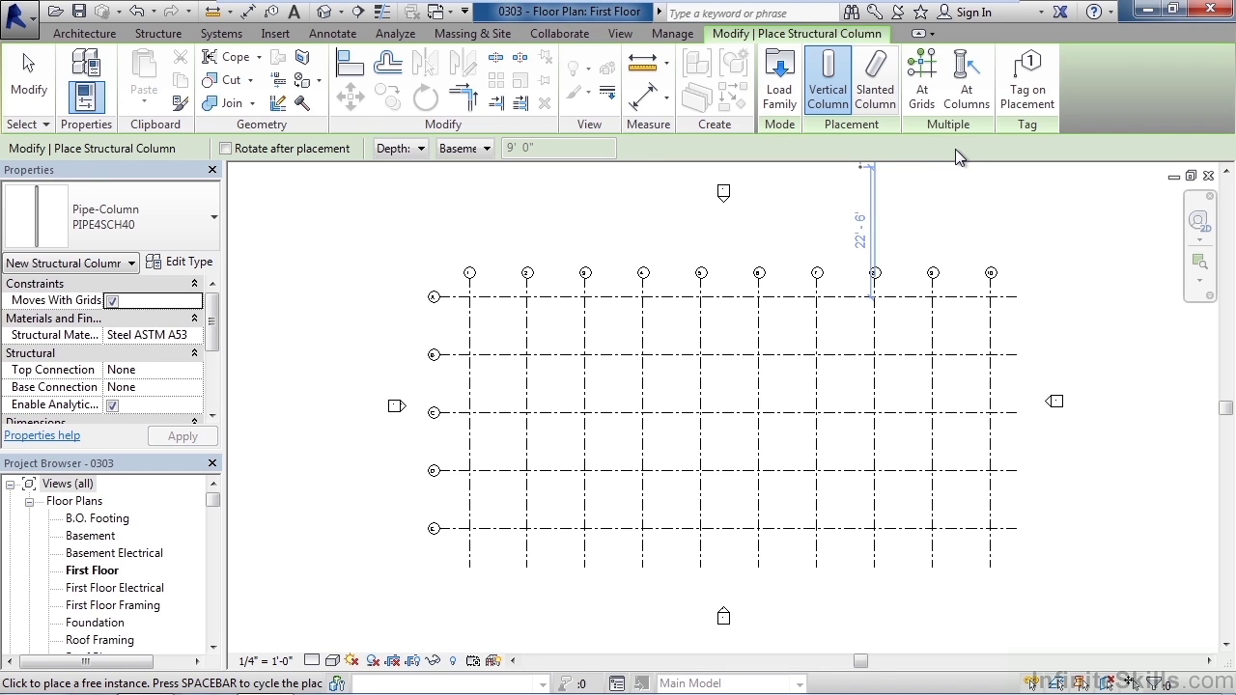
# - Use At Grids to place pipe columns where grid C crosses grids 6 and 8
pyautogui.click(922, 79)
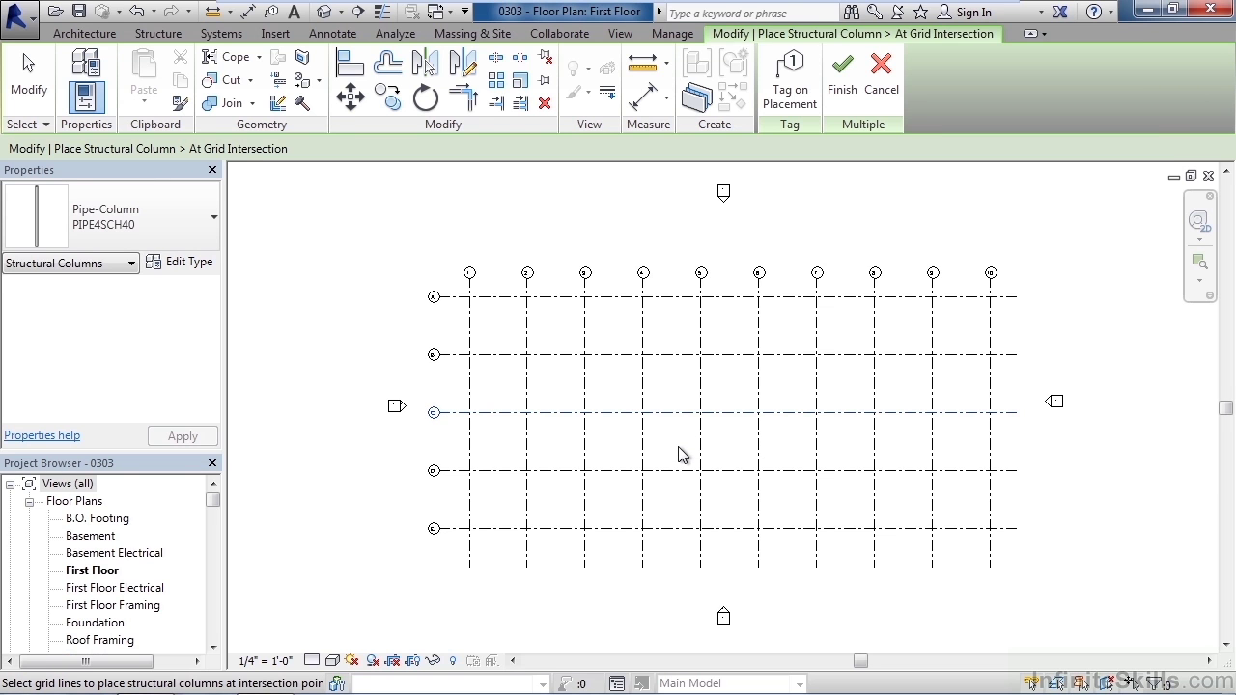
pyautogui.scroll(3, 754, 452)
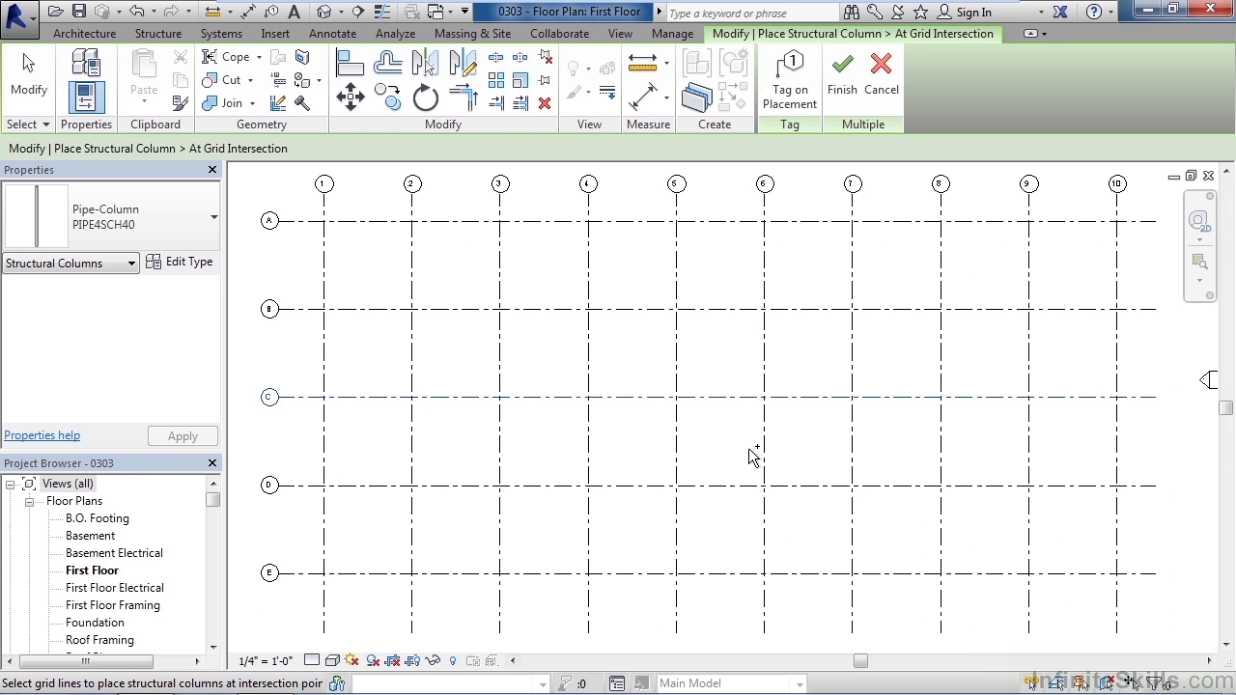
pyautogui.click(765, 436)
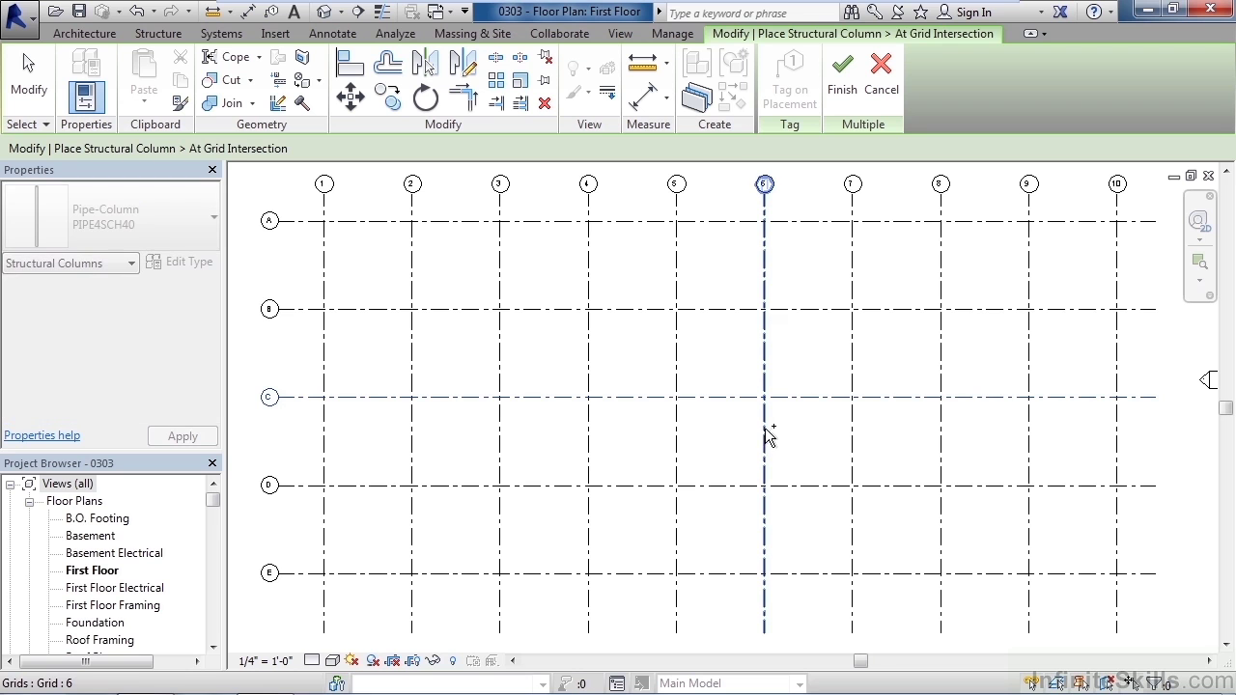
pyautogui.keyDown('ctrl'); pyautogui.click(942, 436); pyautogui.keyUp('ctrl')
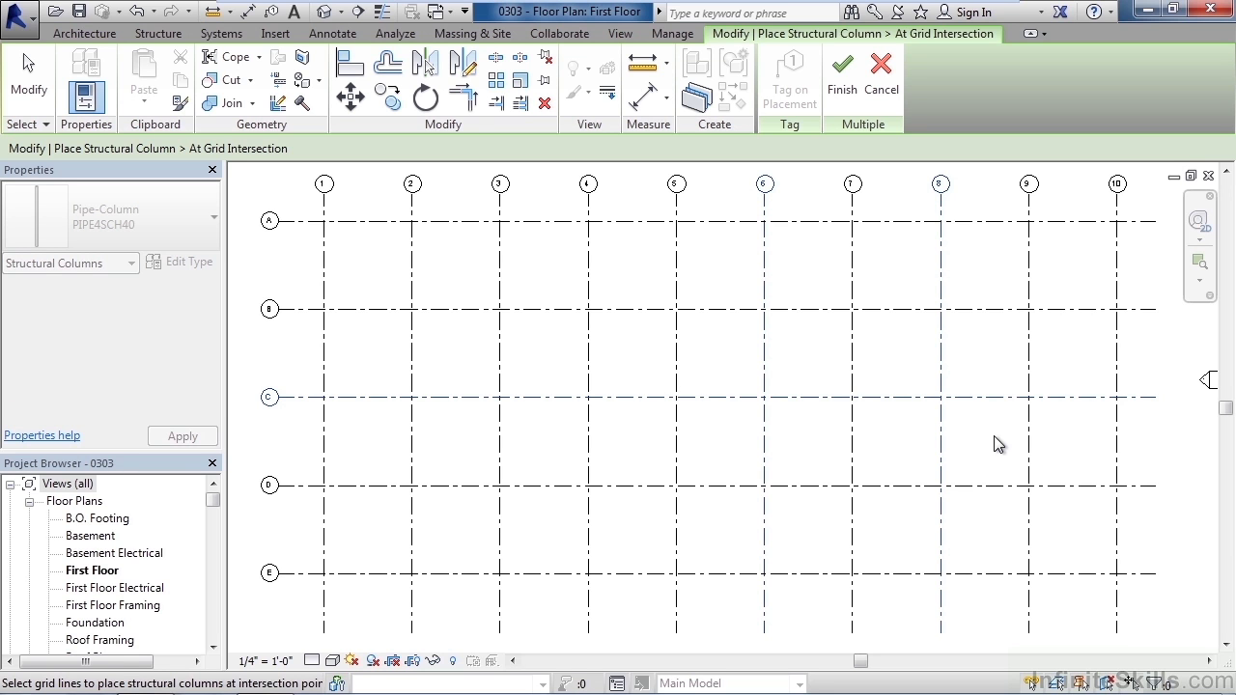
pyautogui.click(842, 94)
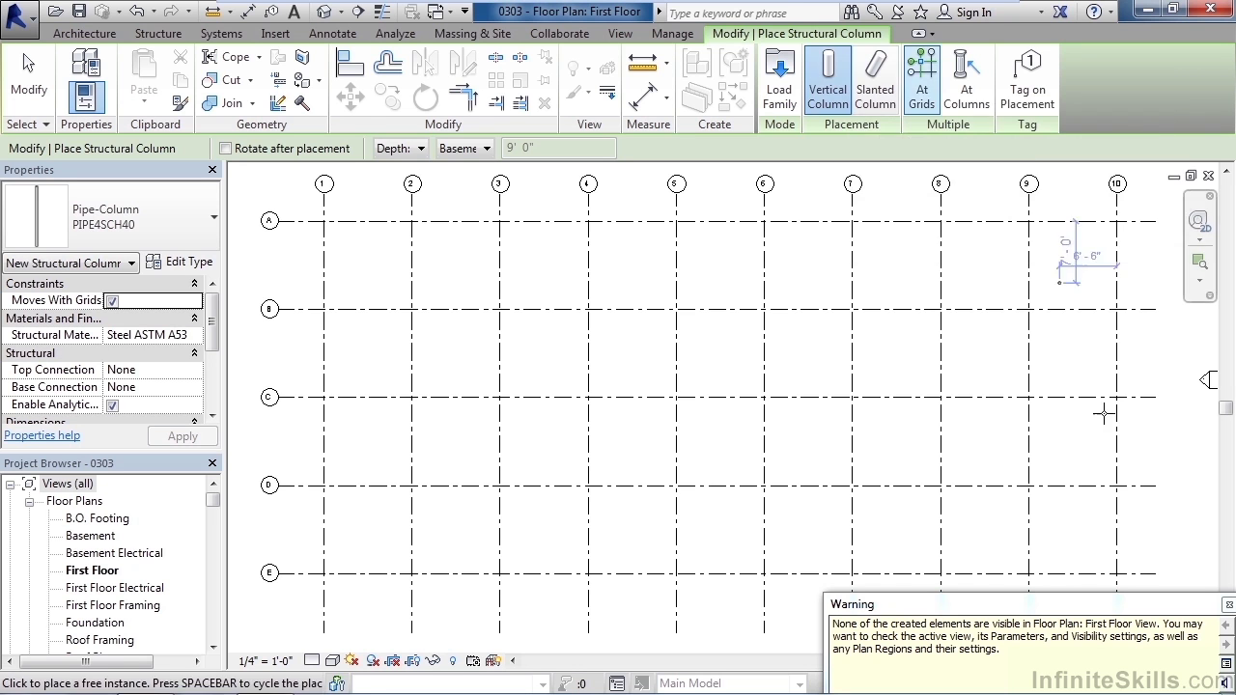
# - Dismiss the elements-not-visible warning and exit the column tool with Modify
pyautogui.click(1228, 607)
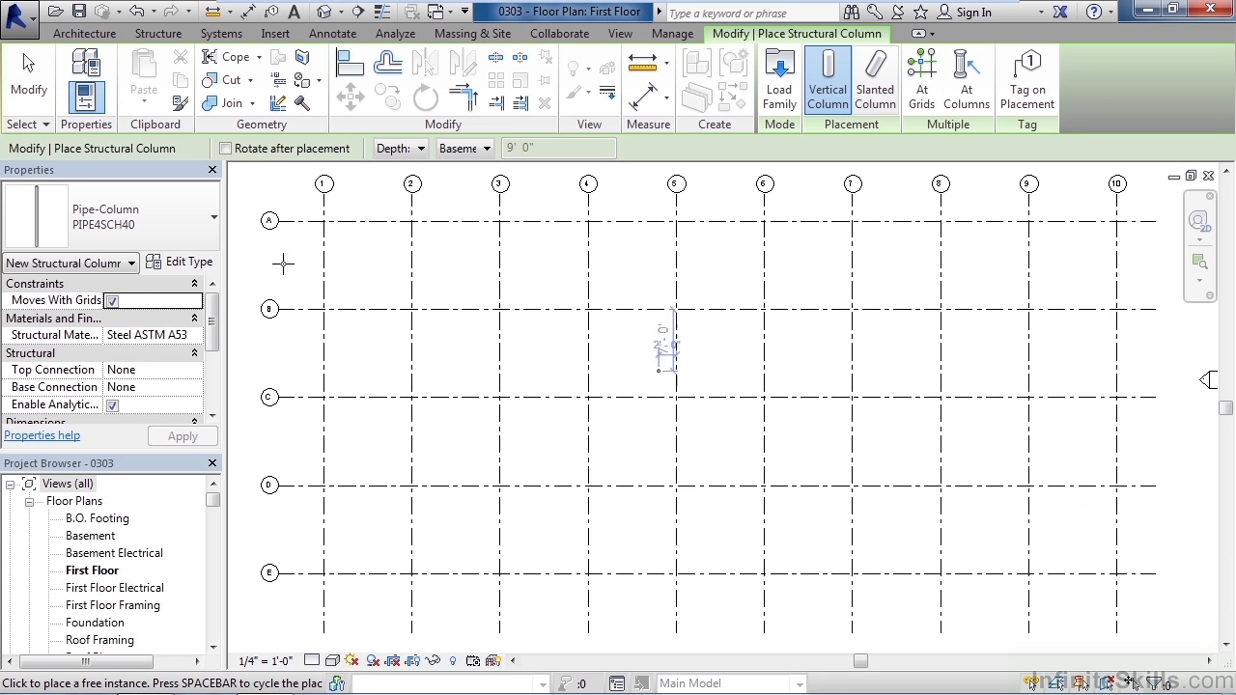
pyautogui.click(29, 85)
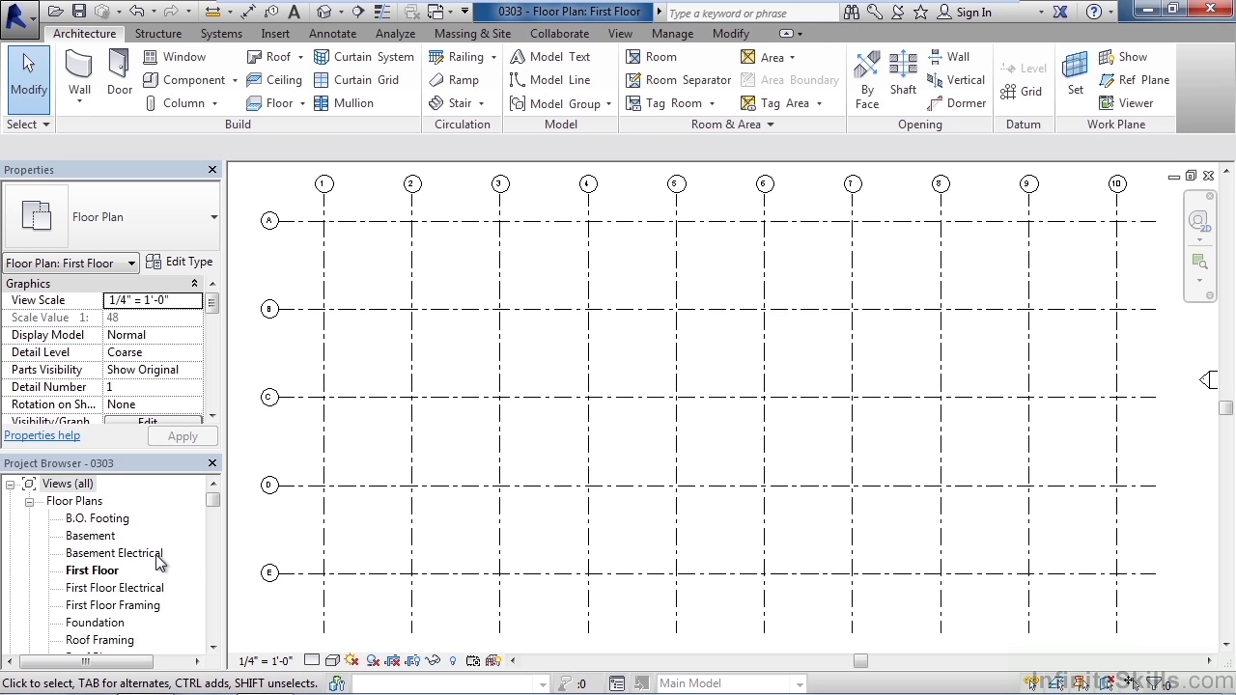
# - Open the Basement floor plan and zoom in on the two new pipe columns
pyautogui.doubleClick(91, 538)
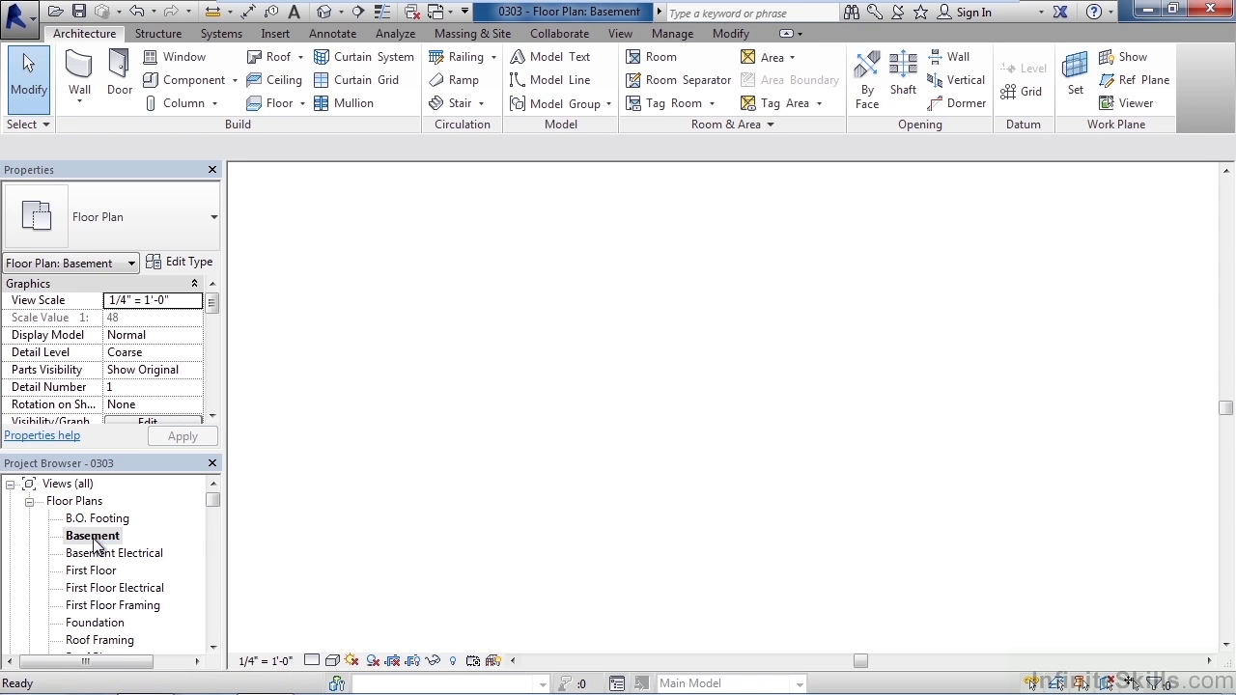
pyautogui.scroll(1, 908, 425)
pyautogui.scroll(2, 908, 417)
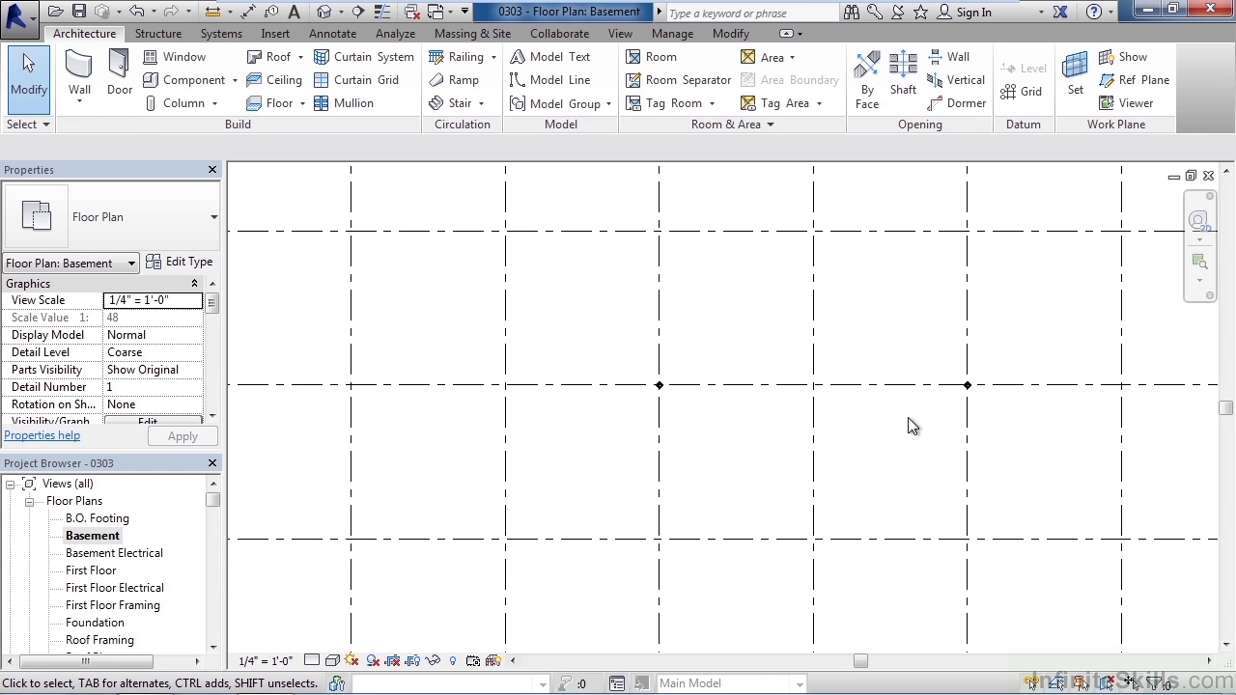
pyautogui.scroll(1, 893, 420)
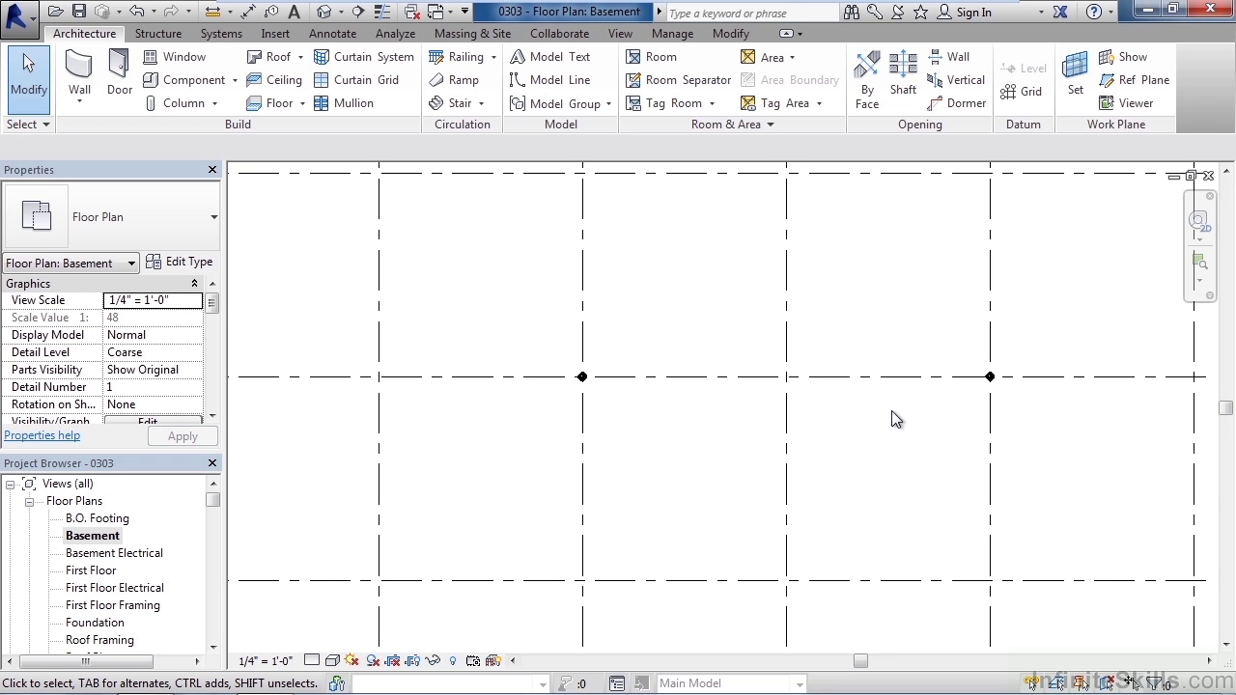
# - Check the columns in the Default 3D View, then close the 3D and Basement views
pyautogui.click(324, 11)
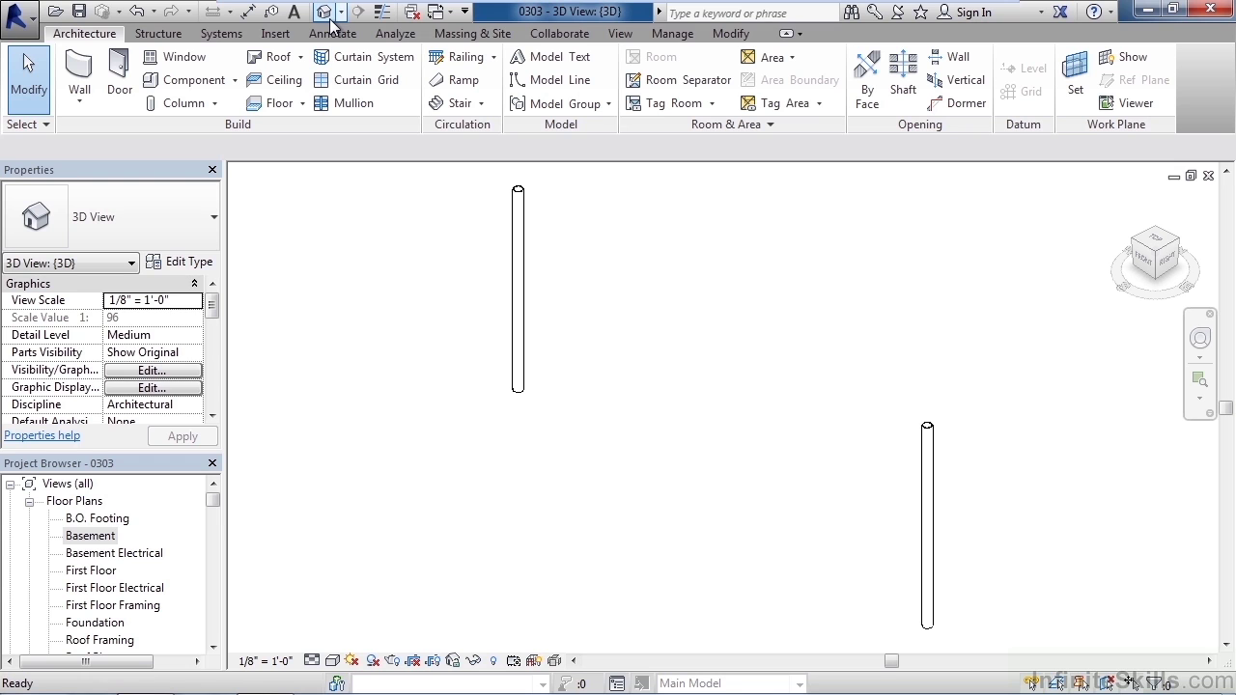
pyautogui.scroll(-3, 688, 311)
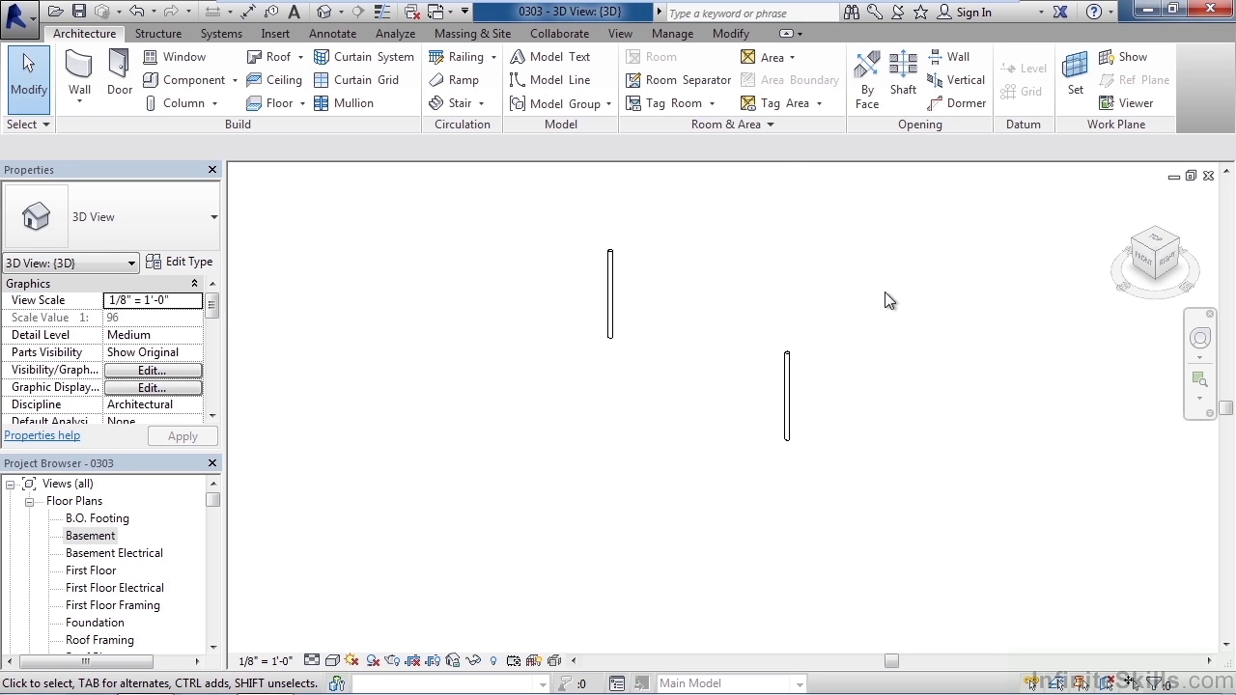
pyautogui.click(1208, 176)
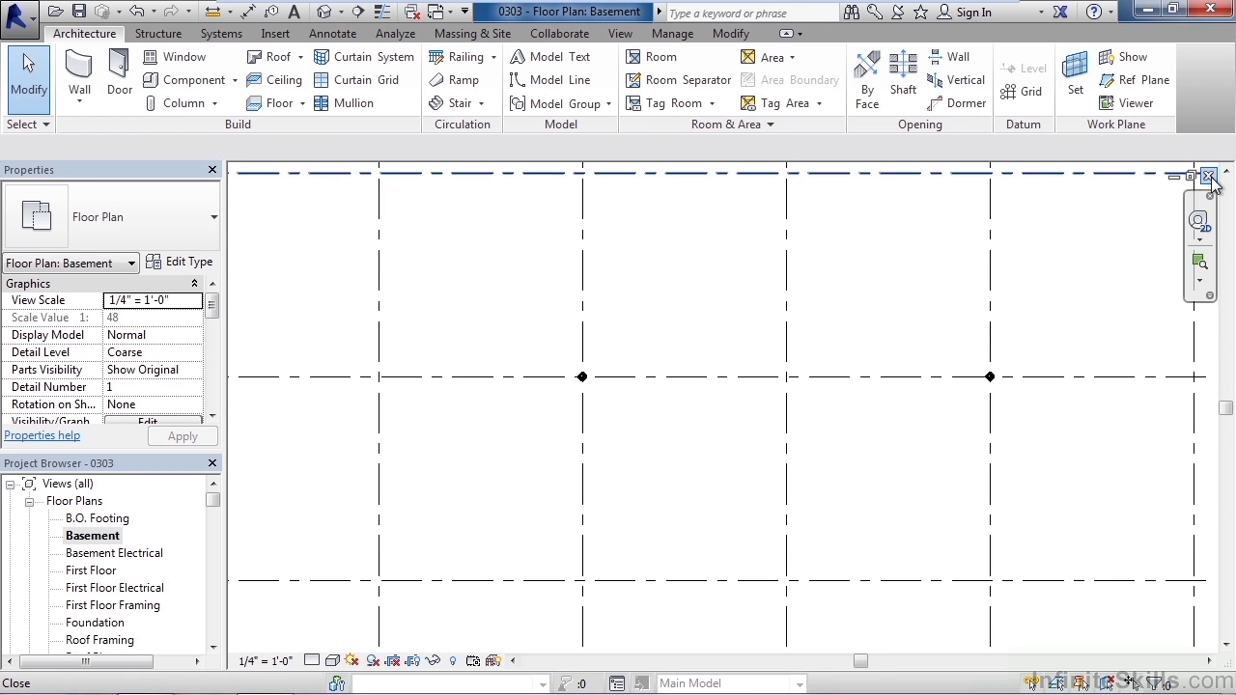
pyautogui.click(1208, 176)
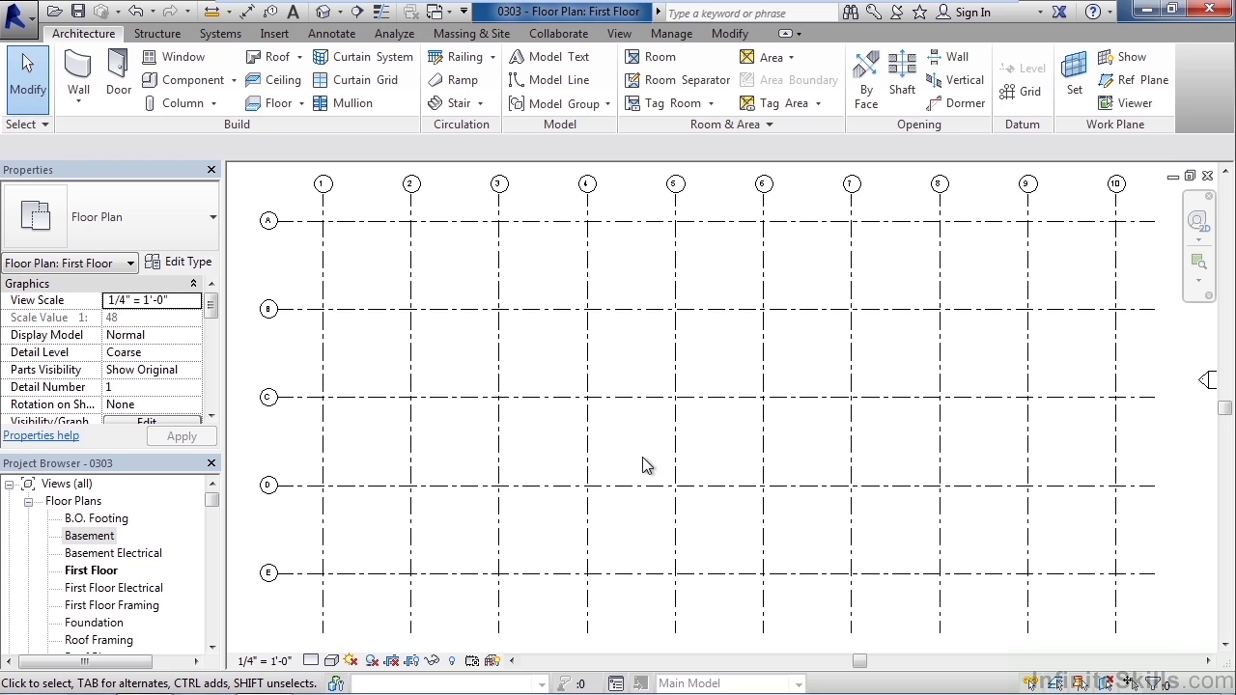